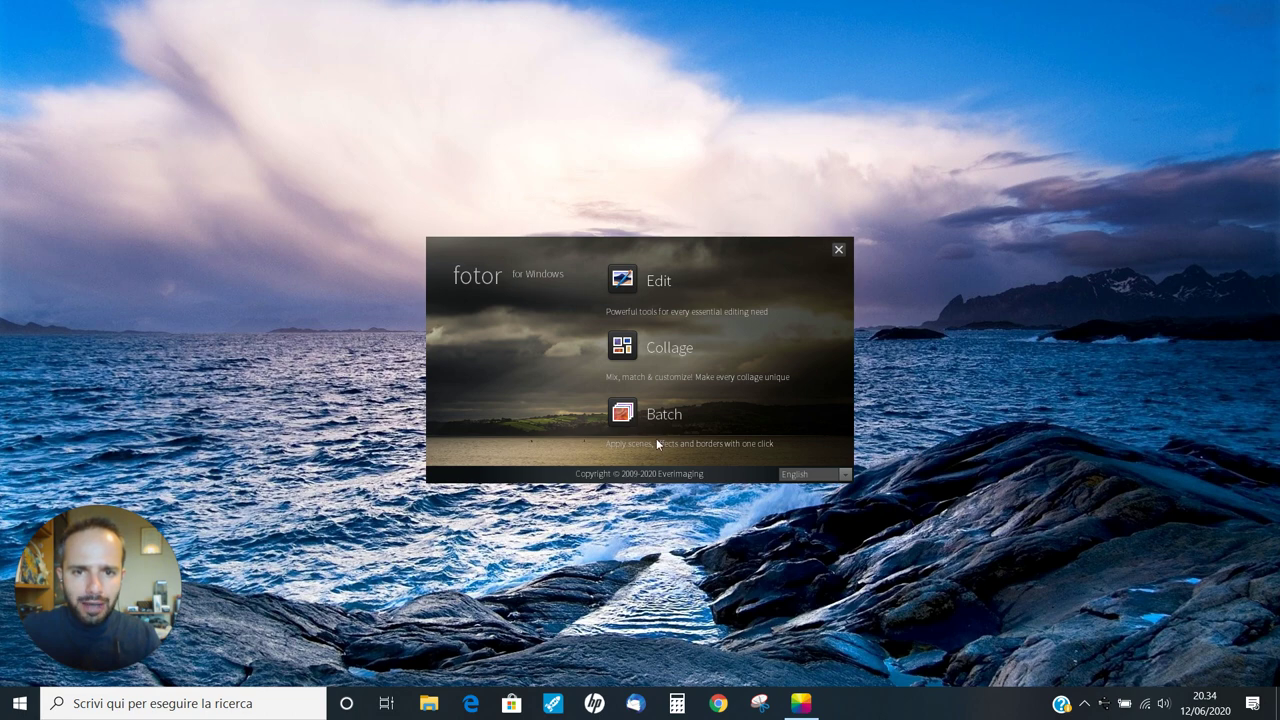
Step: Open mare.jpg from the Download folder in the Edit workspace
{"action": "left_click", "coordinate": [630, 284]}
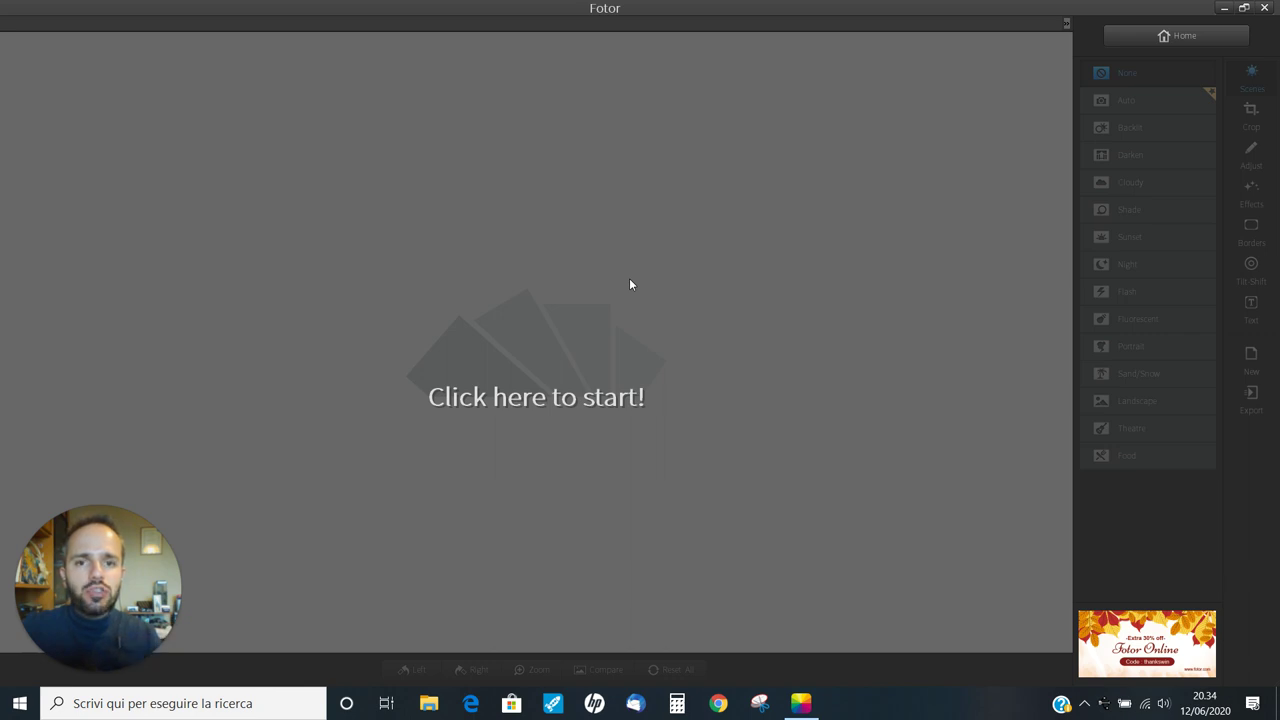
{"action": "left_click", "coordinate": [585, 396]}
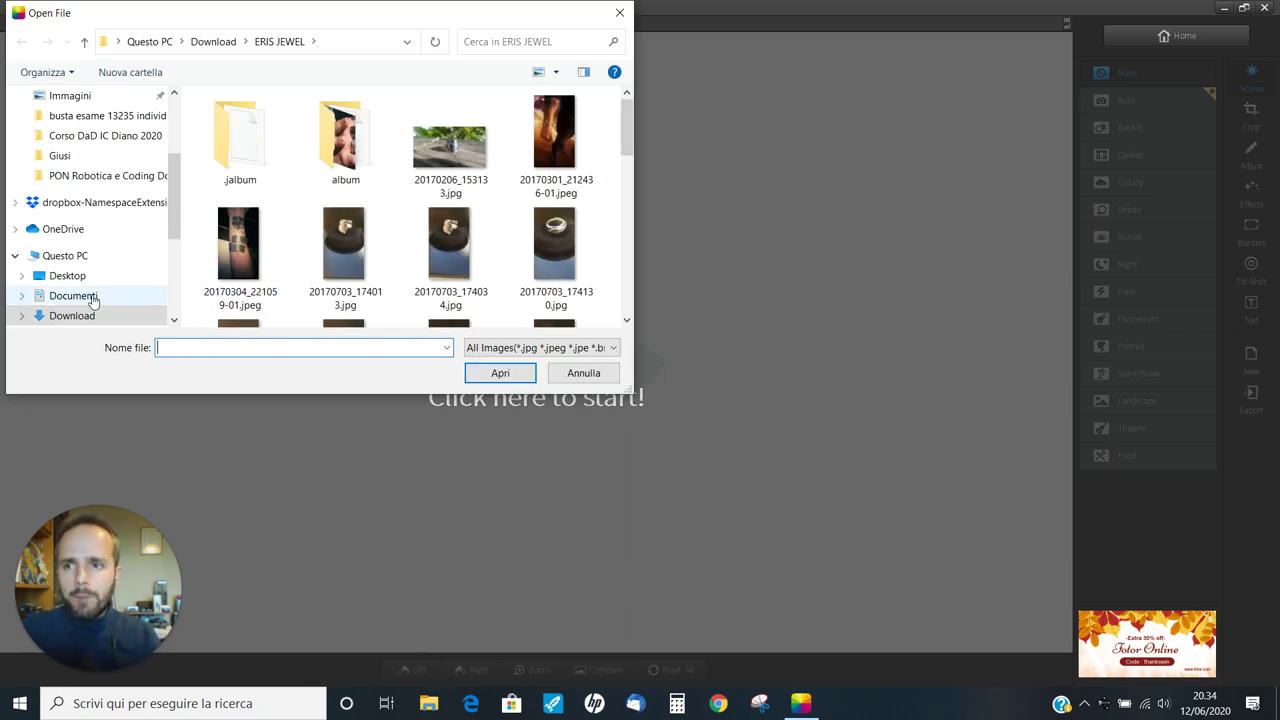
{"action": "left_click", "coordinate": [60, 314]}
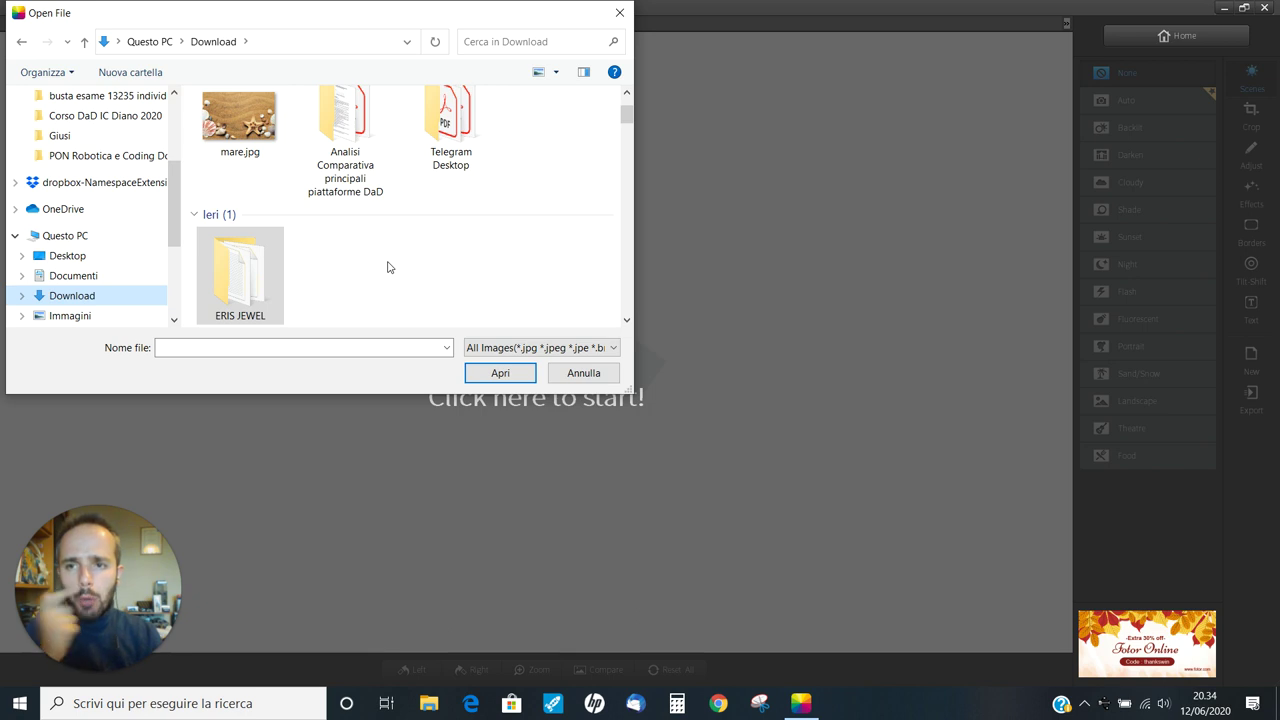
{"action": "left_click", "coordinate": [242, 140]}
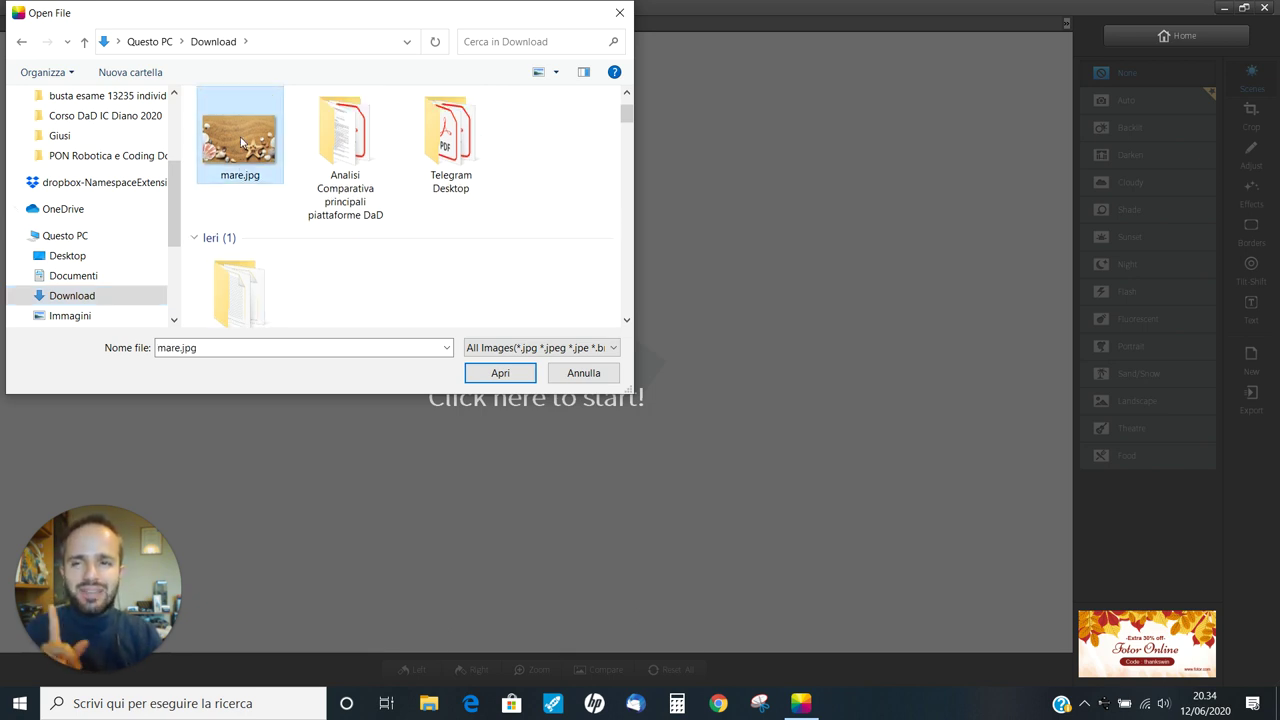
{"action": "left_click", "coordinate": [499, 371]}
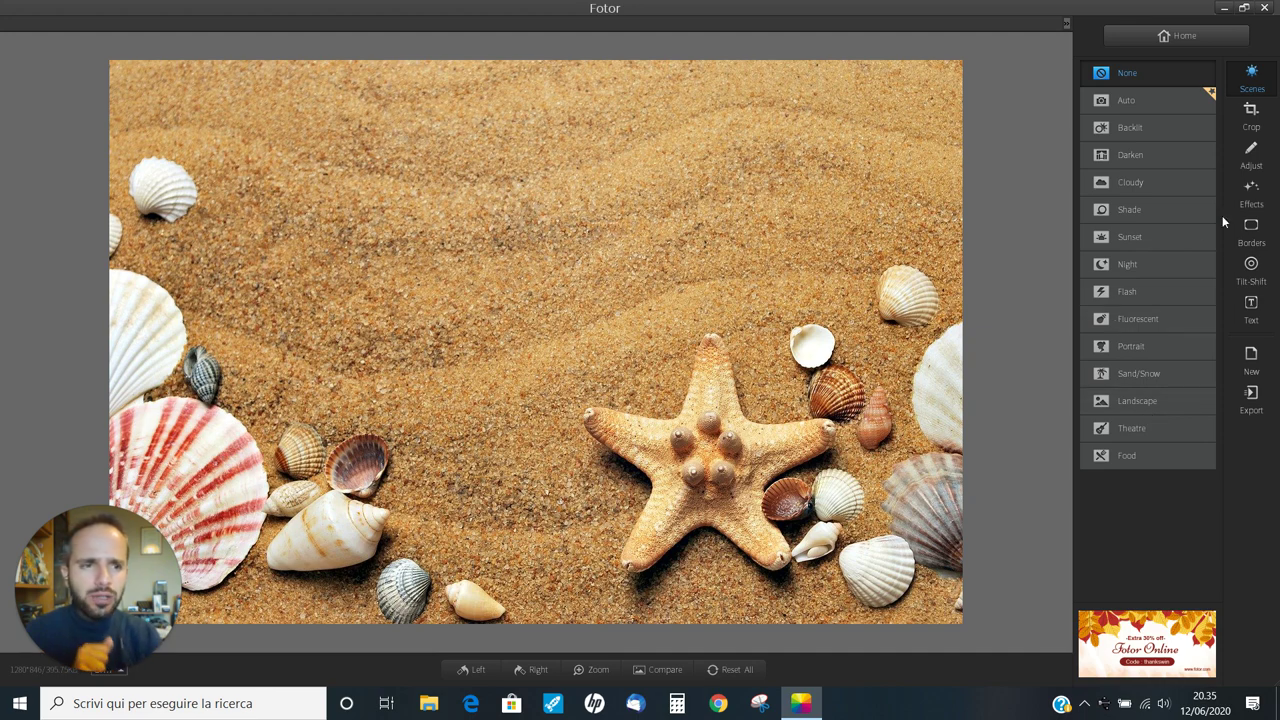
Step: Add a new text box in Adobe Caslon Pro Bold at size 36
{"action": "left_click", "coordinate": [1251, 308]}
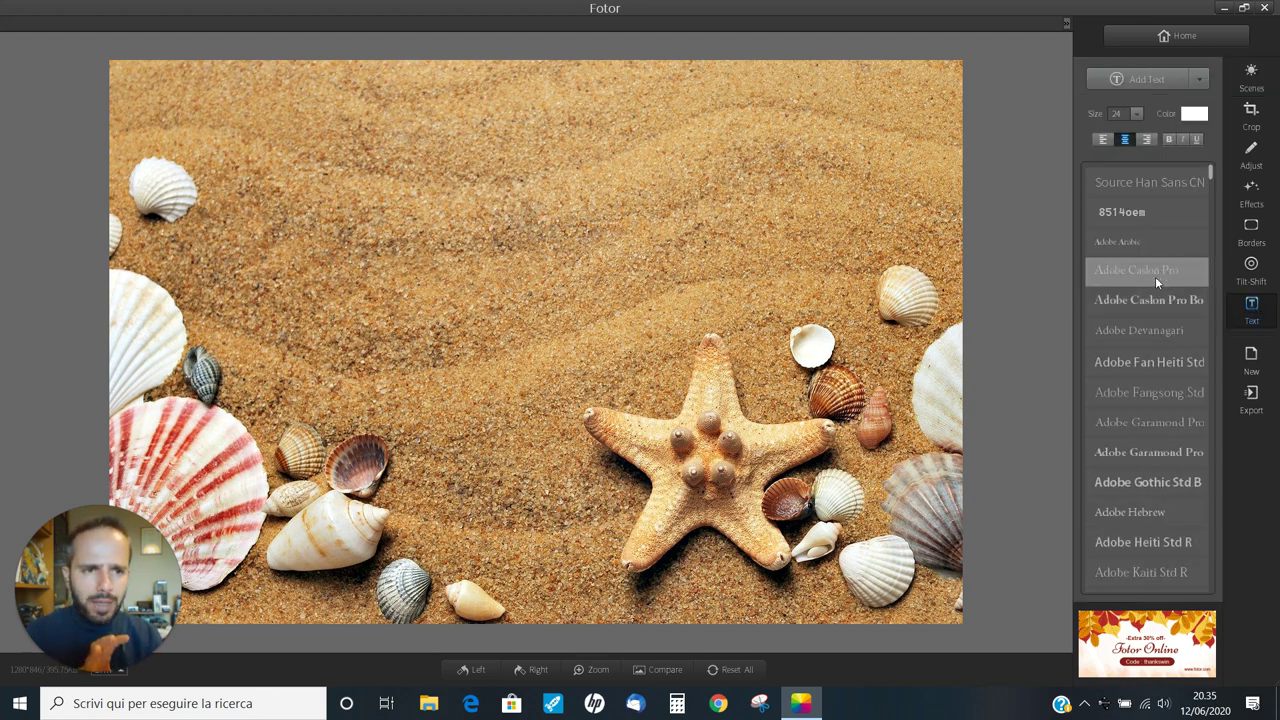
{"action": "left_click", "coordinate": [1146, 300]}
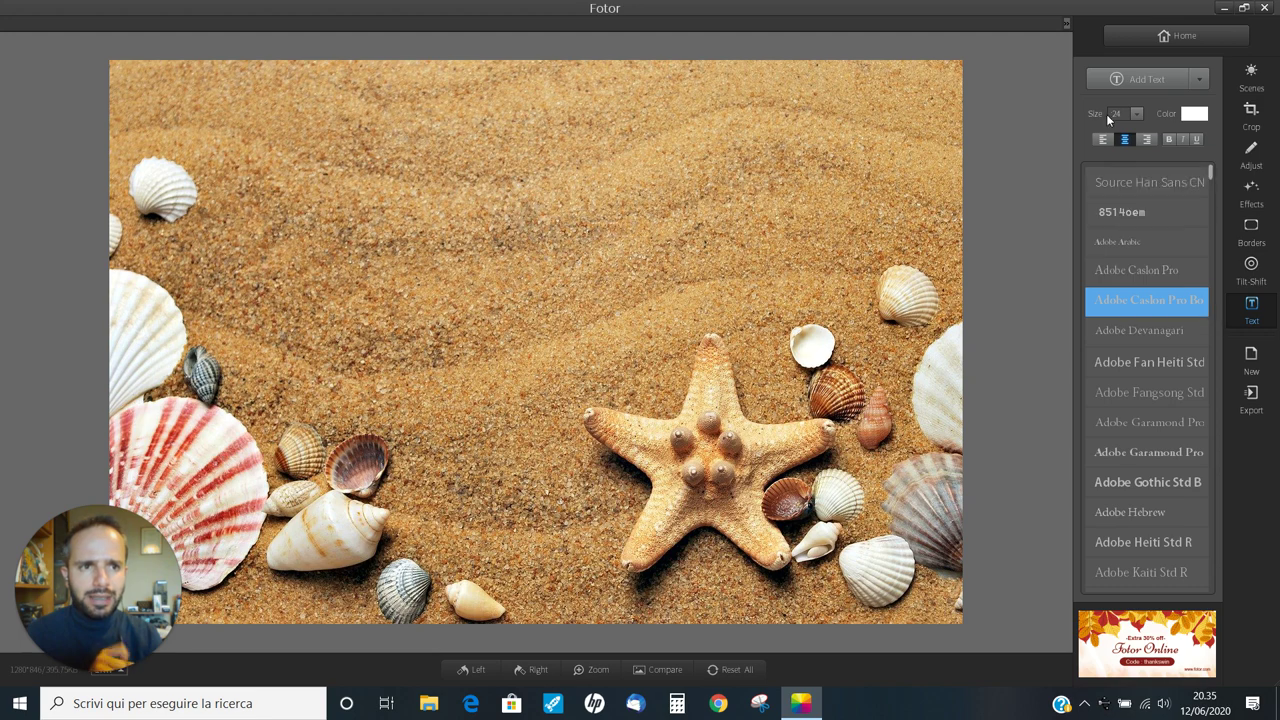
{"action": "left_click", "coordinate": [1137, 114]}
{"action": "scroll", "coordinate": [1130, 145], "scroll_direction": "down", "scroll_amount": 3}
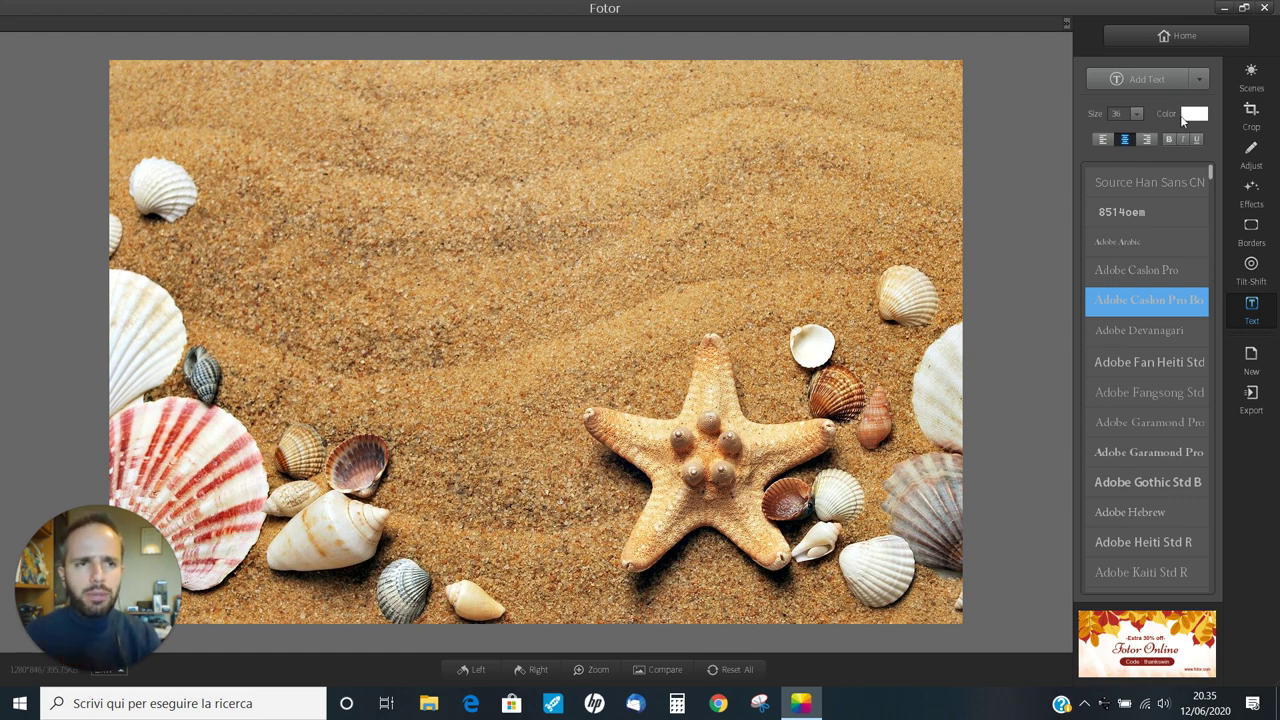
{"action": "left_click", "coordinate": [1140, 79]}
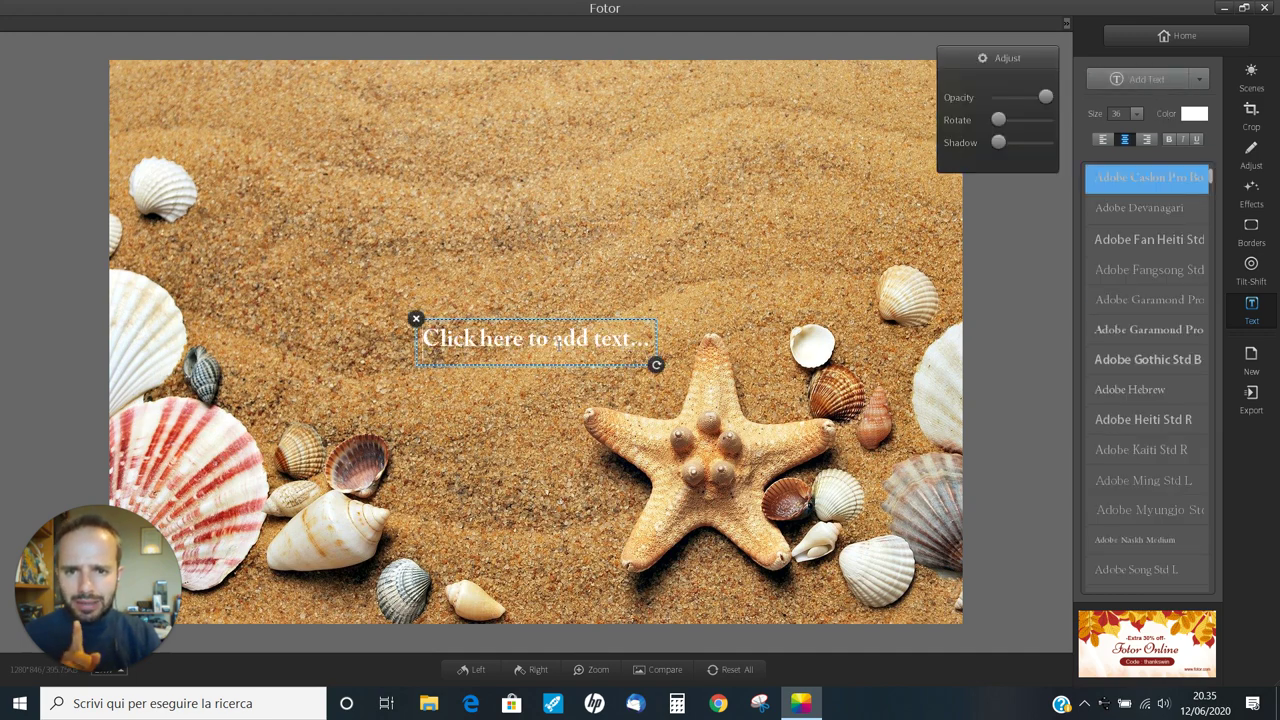
Step: Type the author's name and 2020, then enlarge it to size 129 and tilt it diagonally
{"action": "left_click", "coordinate": [557, 342]}
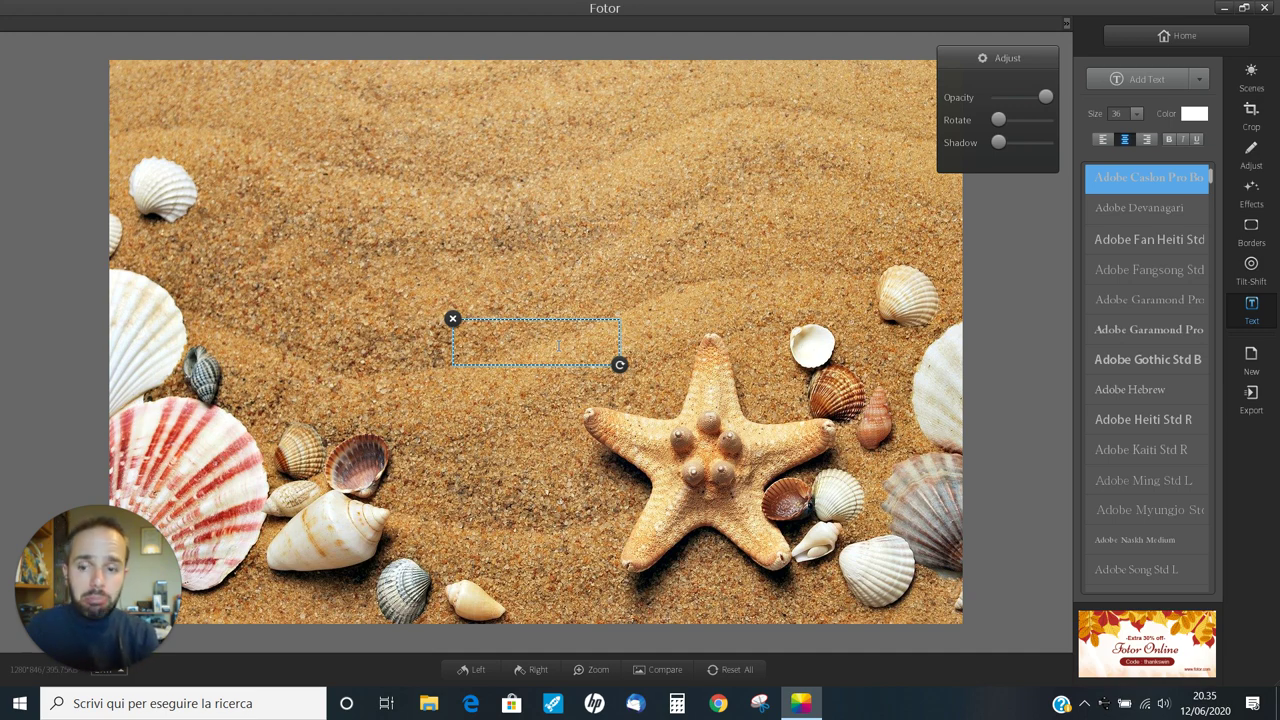
{"action": "type", "text": "Andrea"}
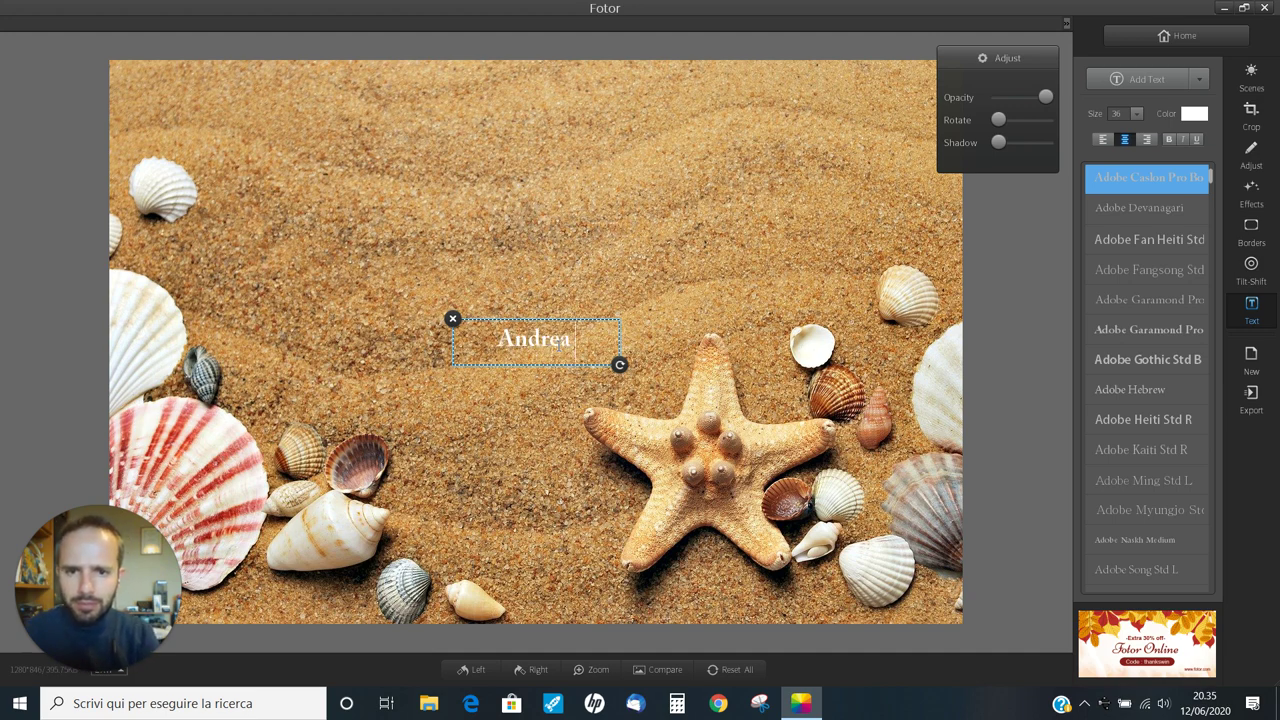
{"action": "type", "text": " Cartotto 2020"}
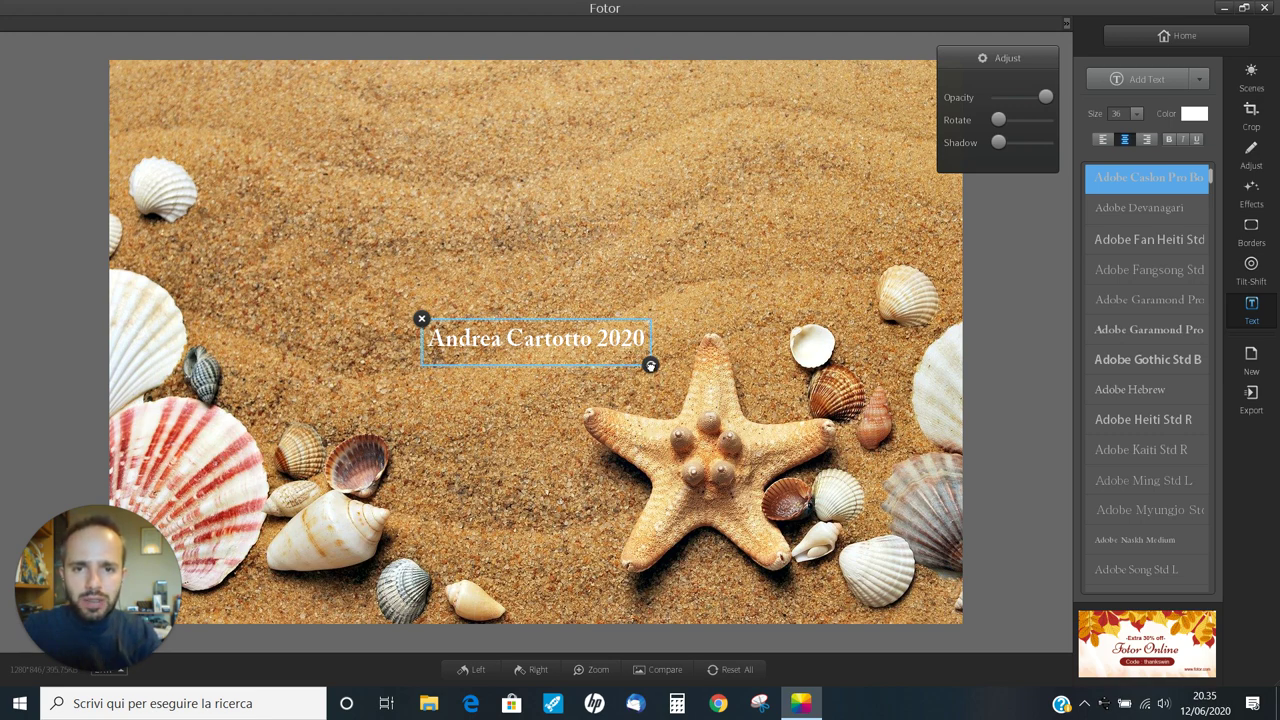
{"action": "left_click_drag", "start_coordinate": [650, 366], "coordinate": [882, 585]}
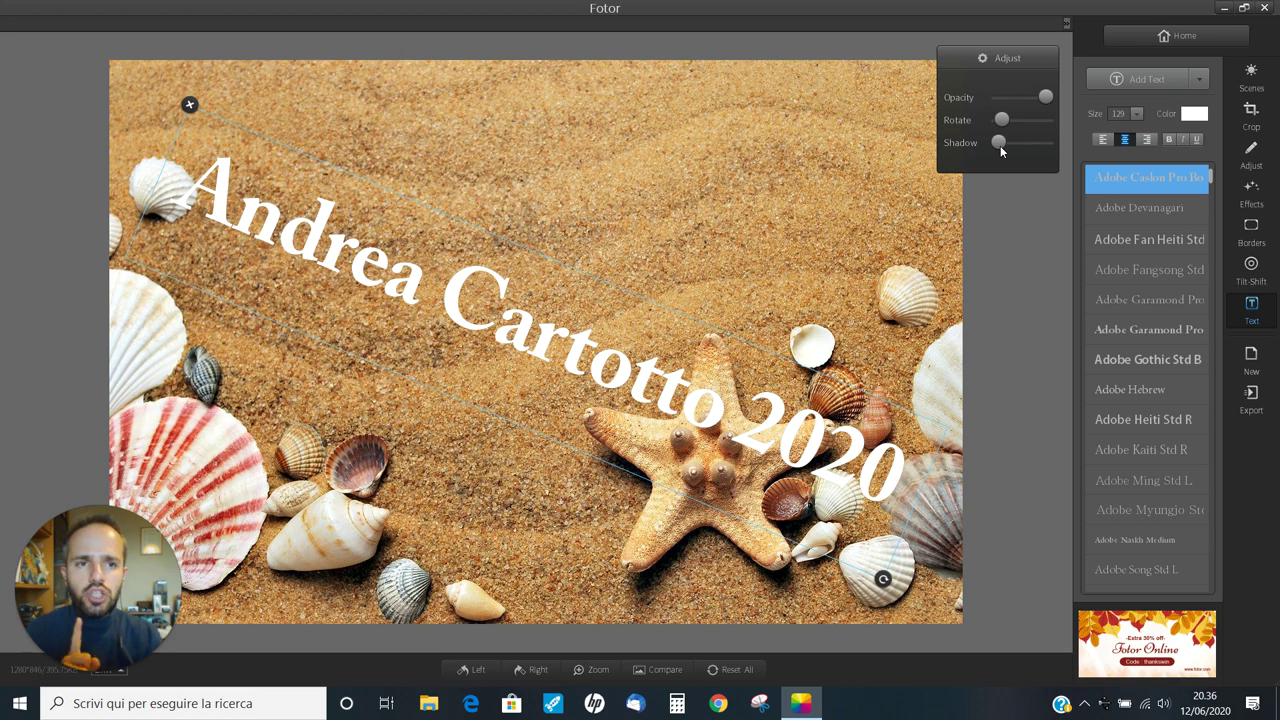
Step: Add a slight drop shadow, lower the text opacity, and scale the watermark down a little
{"action": "left_click_drag", "start_coordinate": [999, 145], "coordinate": [1021, 150]}
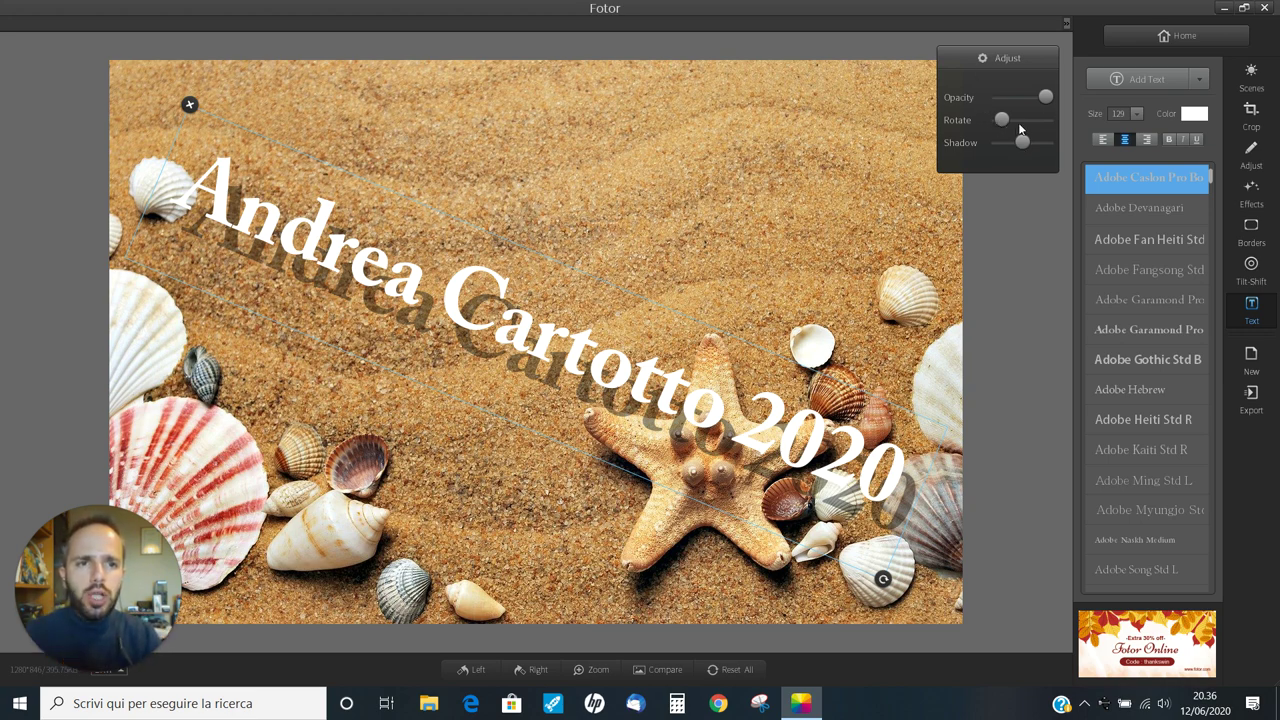
{"action": "mouse_move", "coordinate": [1043, 103]}
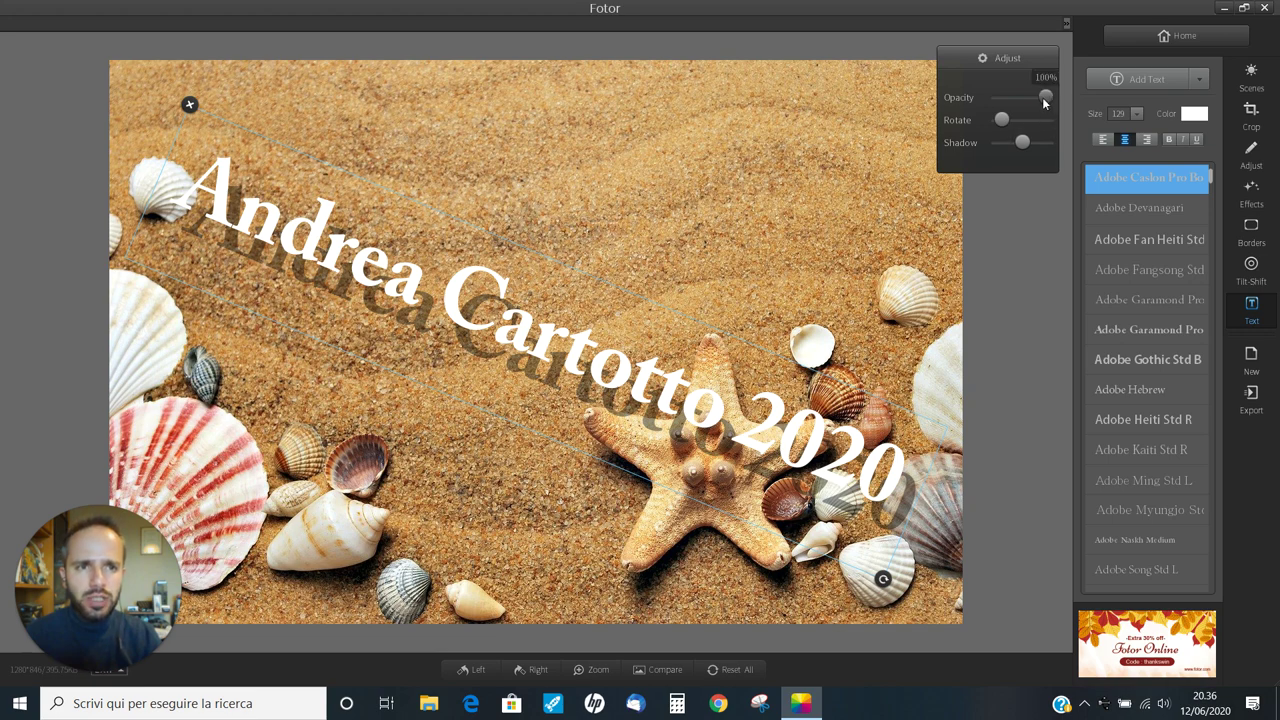
{"action": "left_click_drag", "start_coordinate": [1043, 103], "coordinate": [1008, 108]}
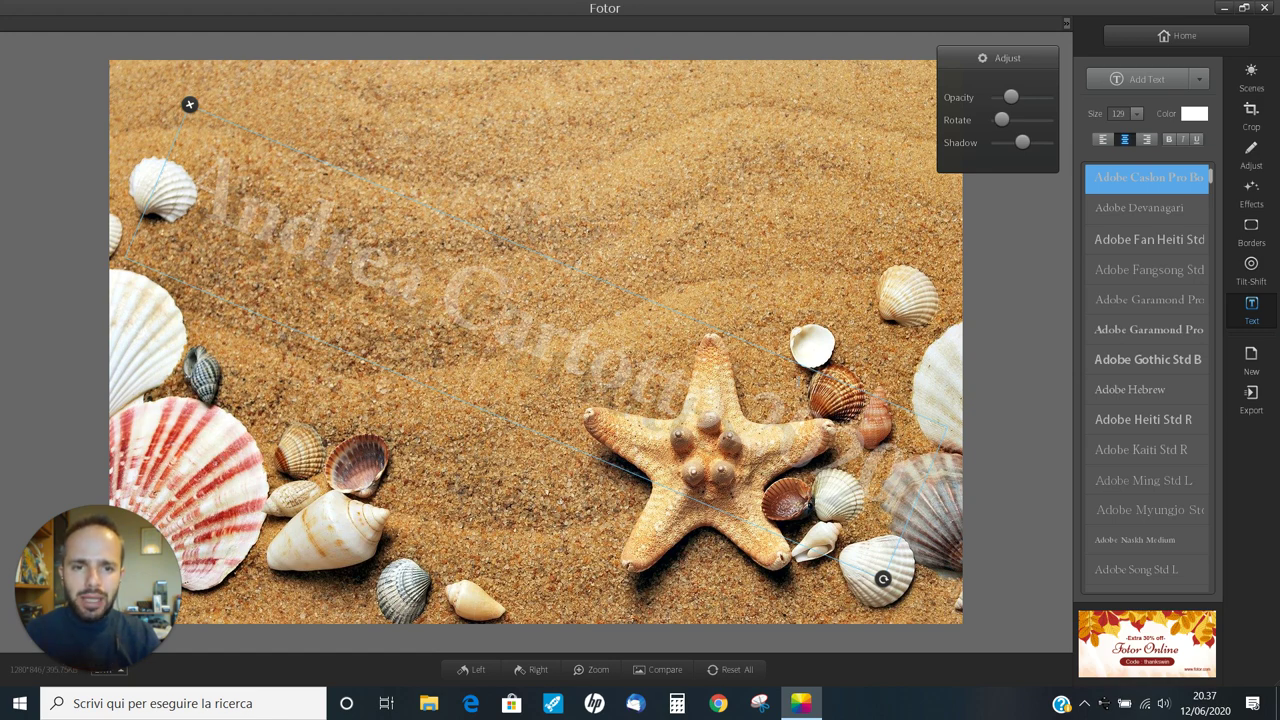
{"action": "left_click_drag", "start_coordinate": [883, 578], "coordinate": [780, 536]}
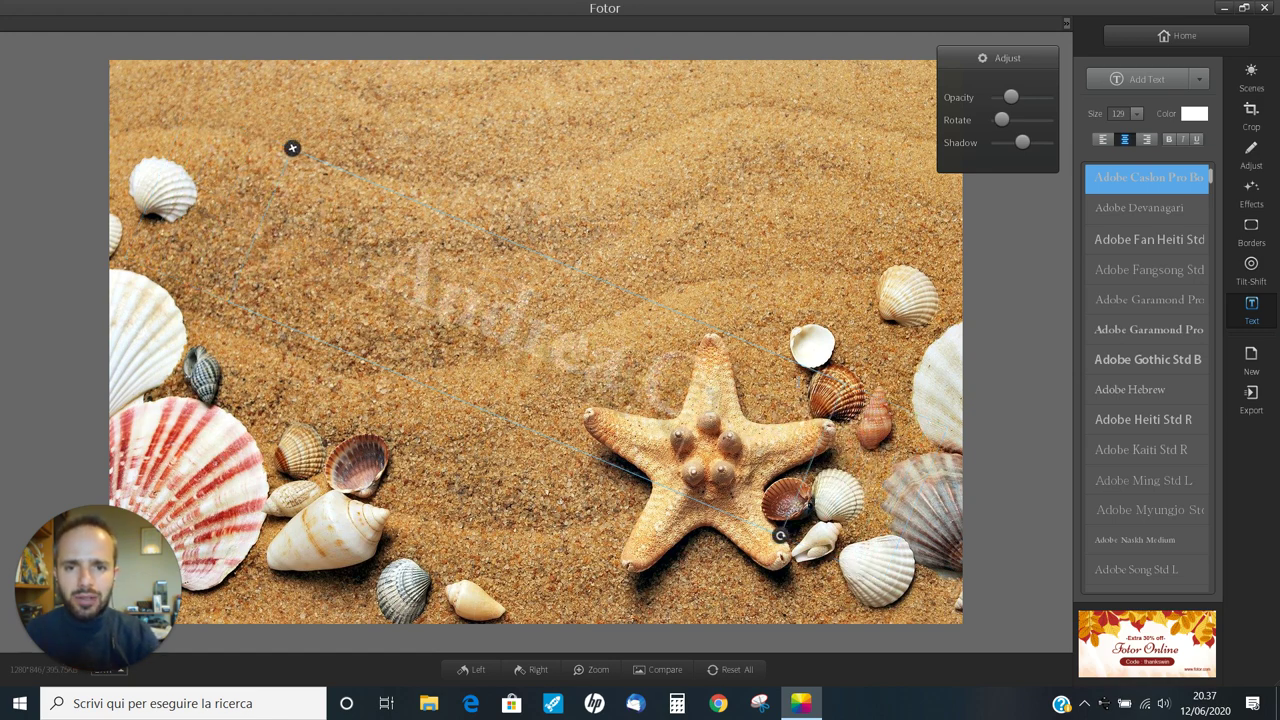
Step: Replace the watermark wording with 'Classe 3A Mazzini'
{"action": "key", "text": "ctrl+a"}
{"action": "key", "text": "BackSpace"}
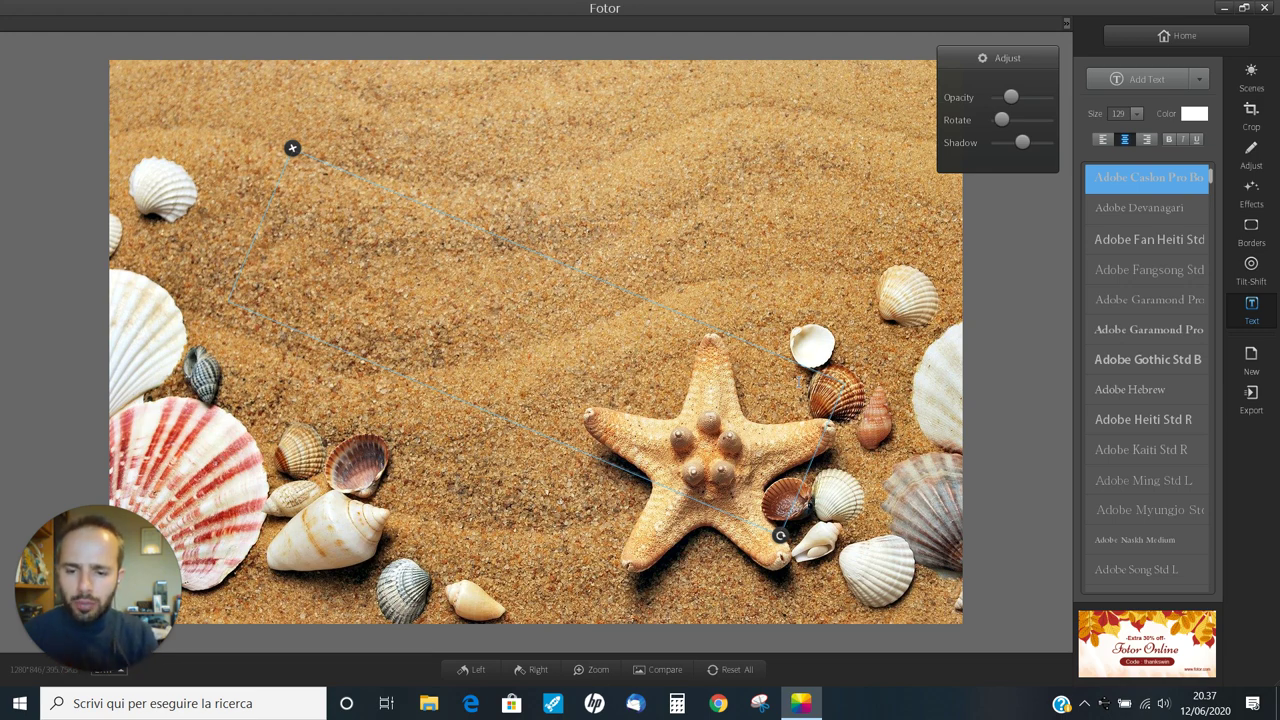
{"action": "type", "text": "Classe"}
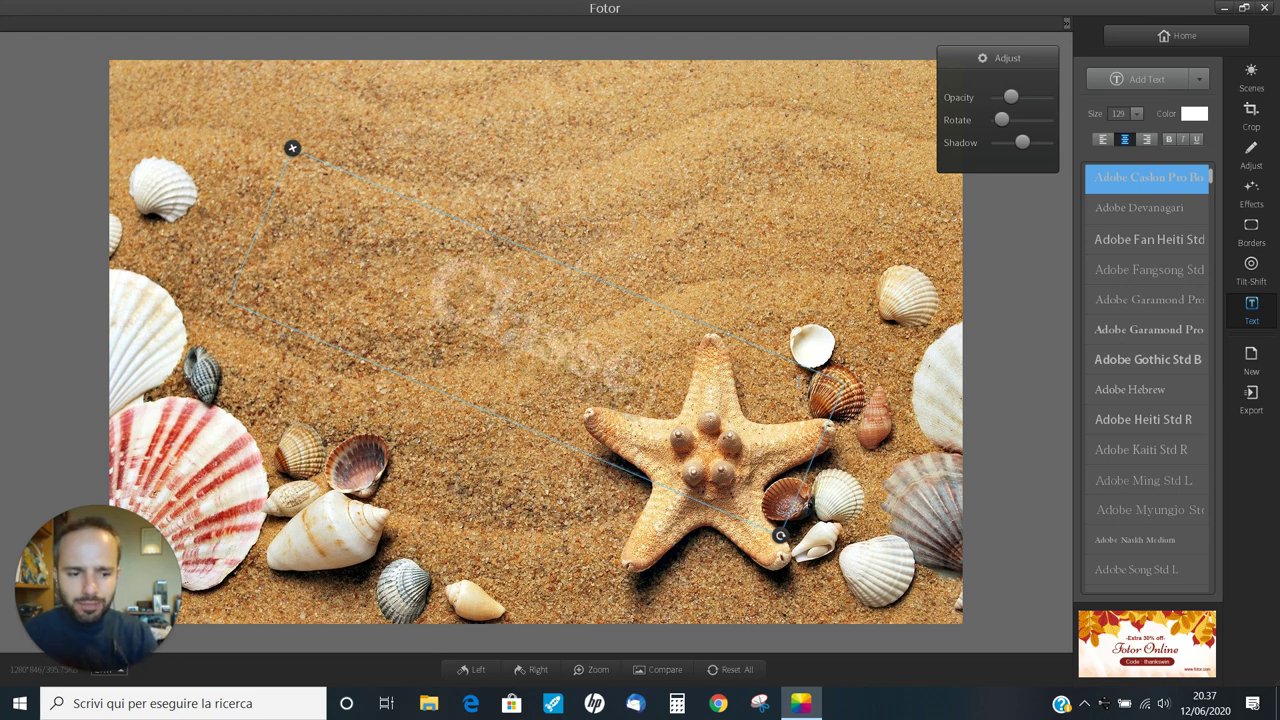
{"action": "type", "text": " 3A"}
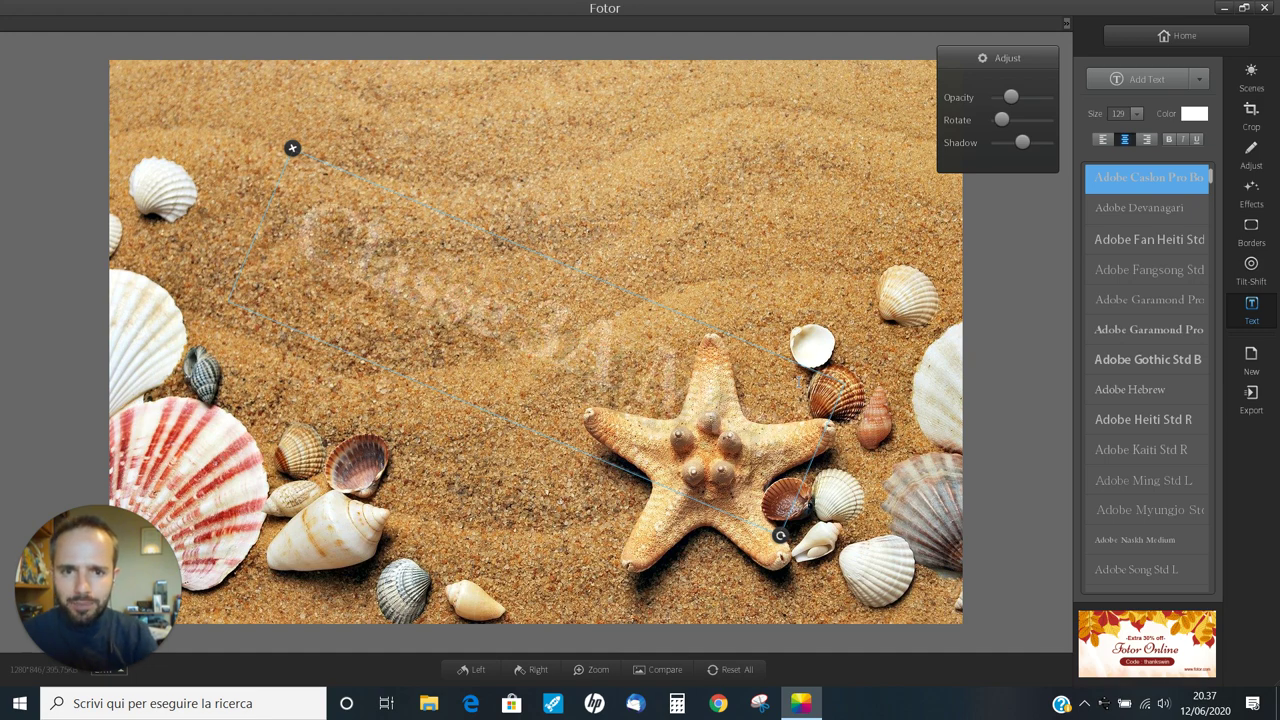
{"action": "type", "text": " Ma"}
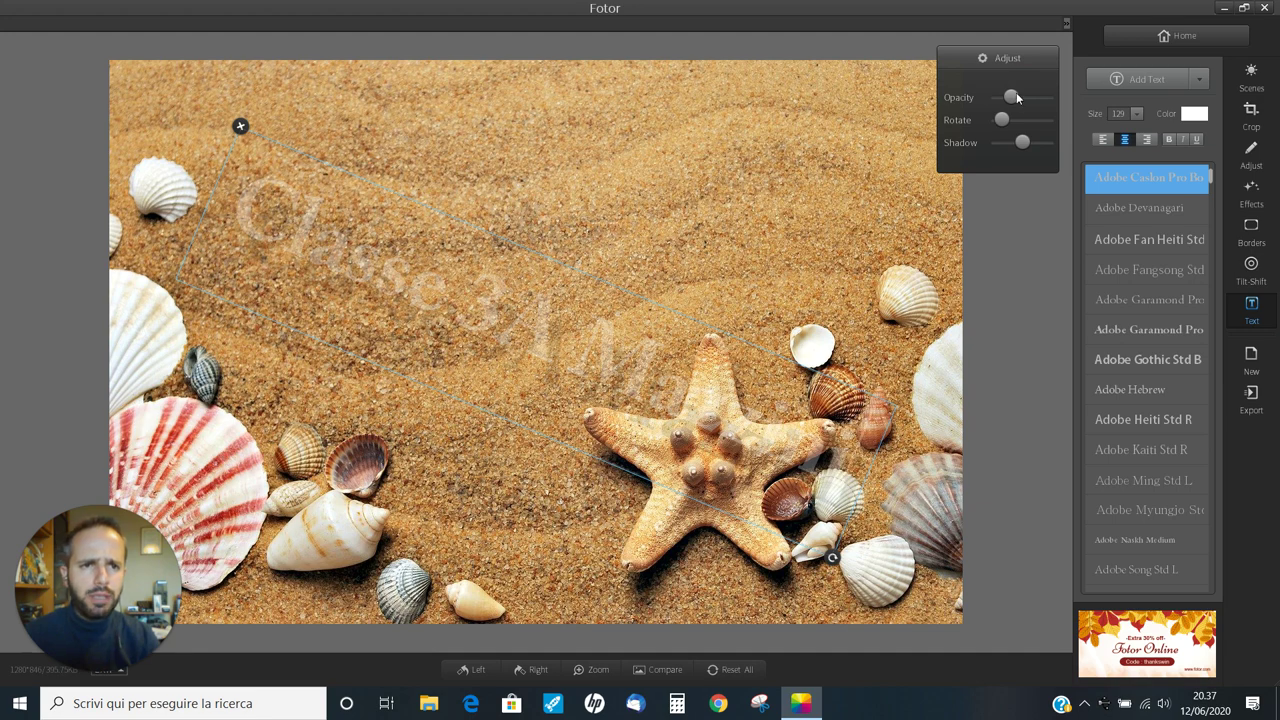
Step: Raise the watermark's opacity so it shows more clearly, then deselect it
{"action": "mouse_move", "coordinate": [1017, 100]}
{"action": "left_click_drag", "start_coordinate": [1017, 100], "coordinate": [1030, 97]}
{"action": "left_click", "coordinate": [754, 160]}
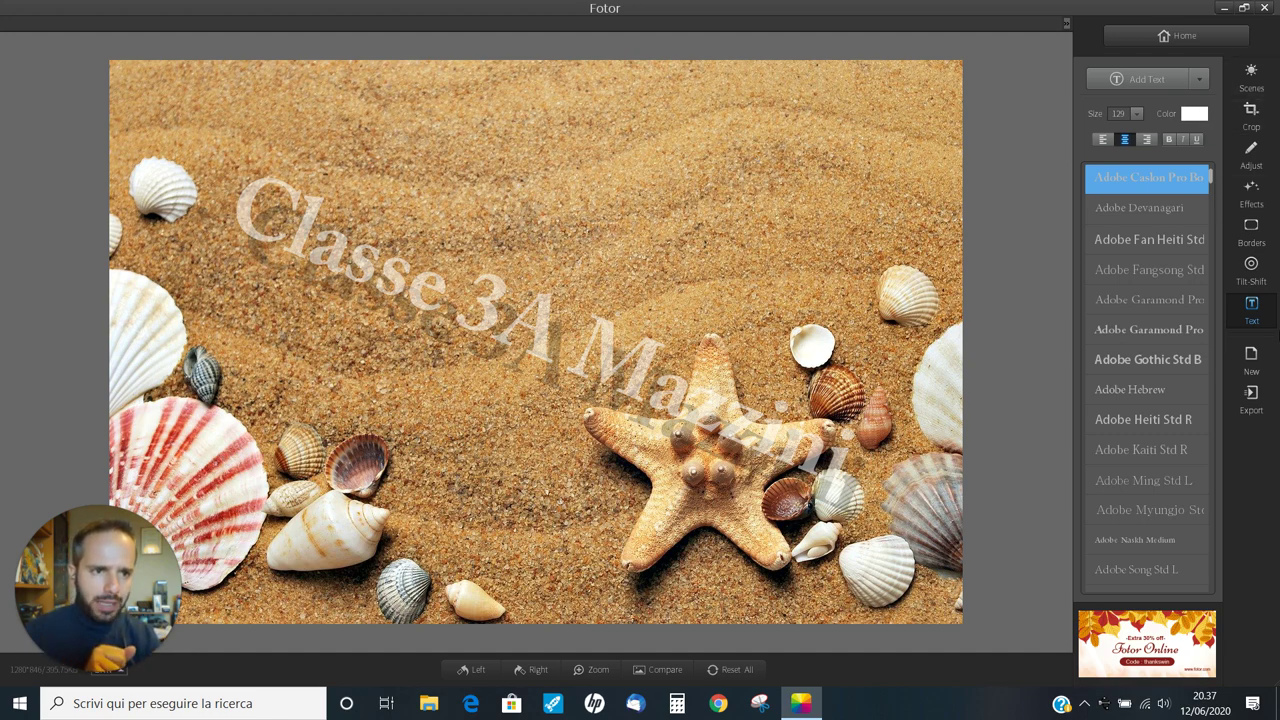
Step: Bring up Export's Save to Computer settings for mare_Fotor at 1280×846
{"action": "left_click", "coordinate": [1256, 413]}
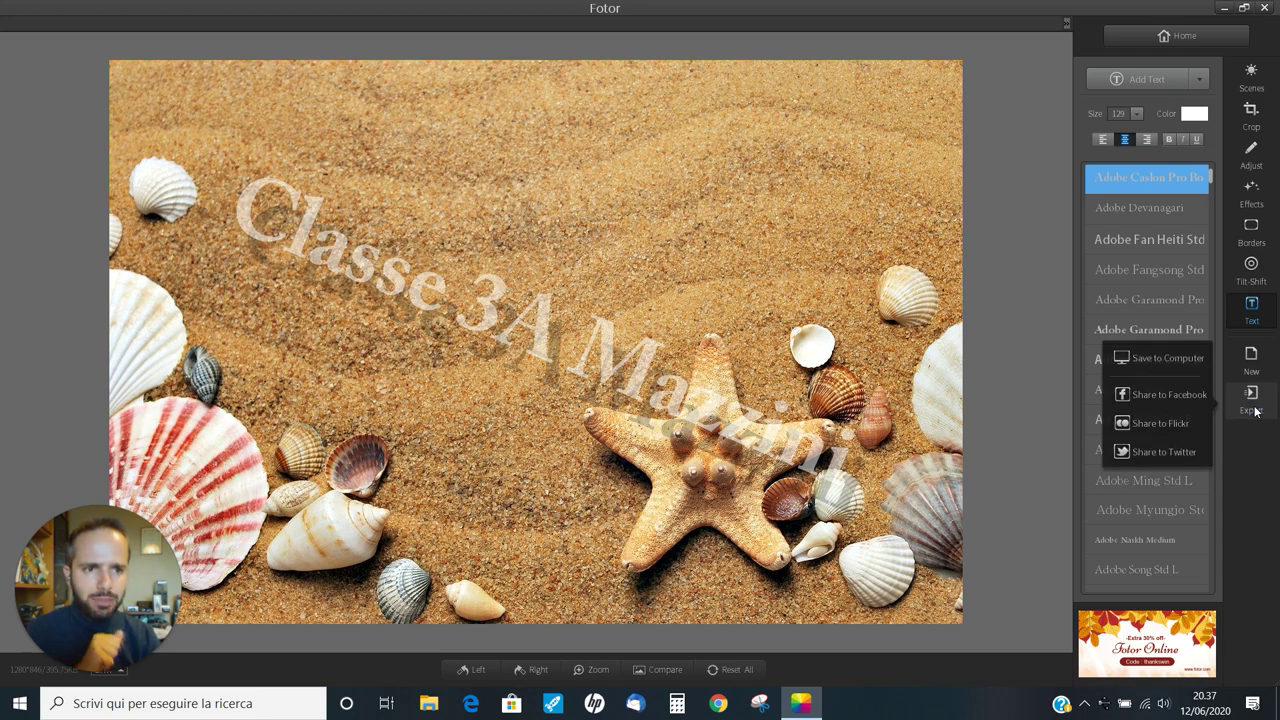
{"action": "left_click", "coordinate": [1156, 359]}
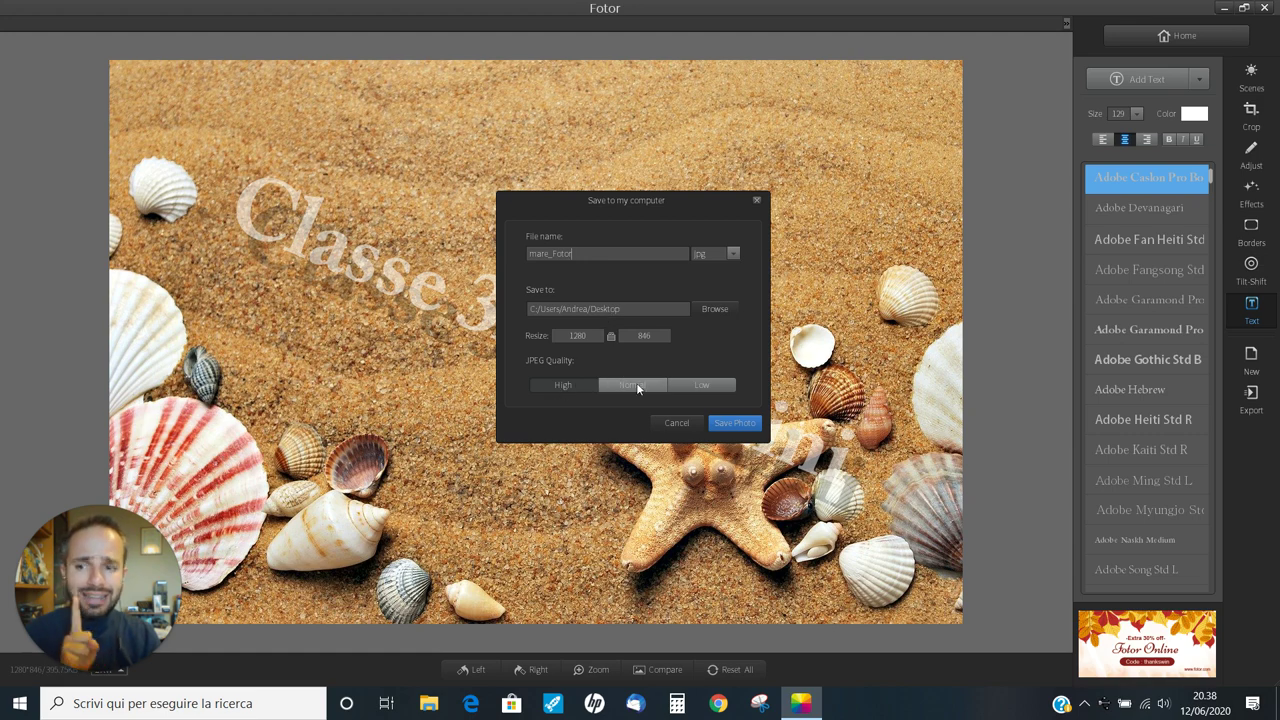
Step: Switch the file type to png, save mare_Fotor, and dismiss the confirmation
{"action": "left_click", "coordinate": [728, 256]}
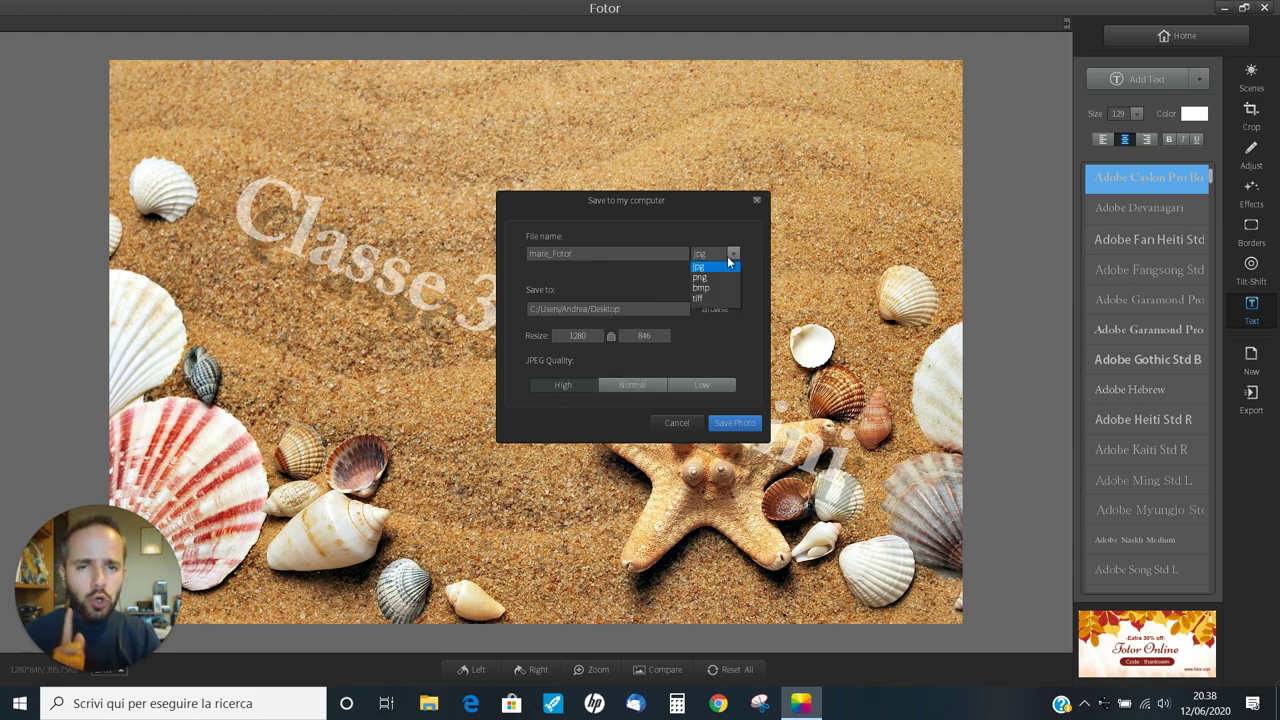
{"action": "left_click", "coordinate": [716, 278]}
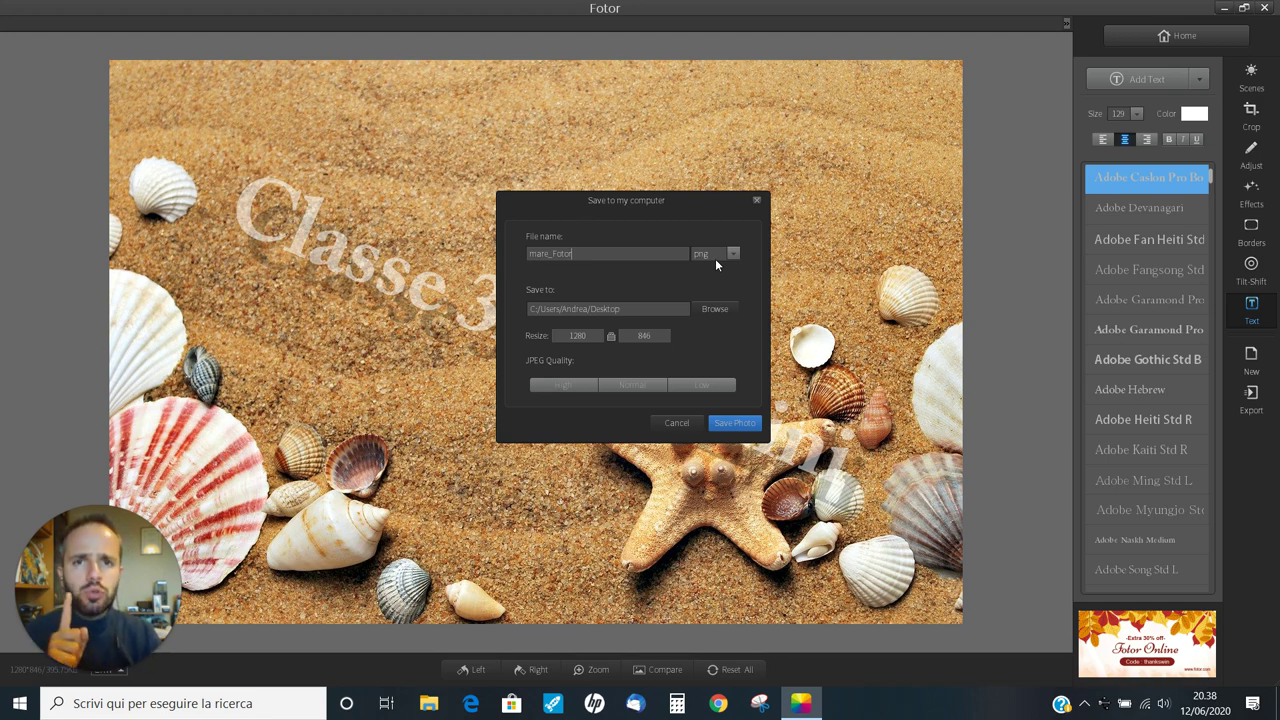
{"action": "left_click", "coordinate": [747, 426]}
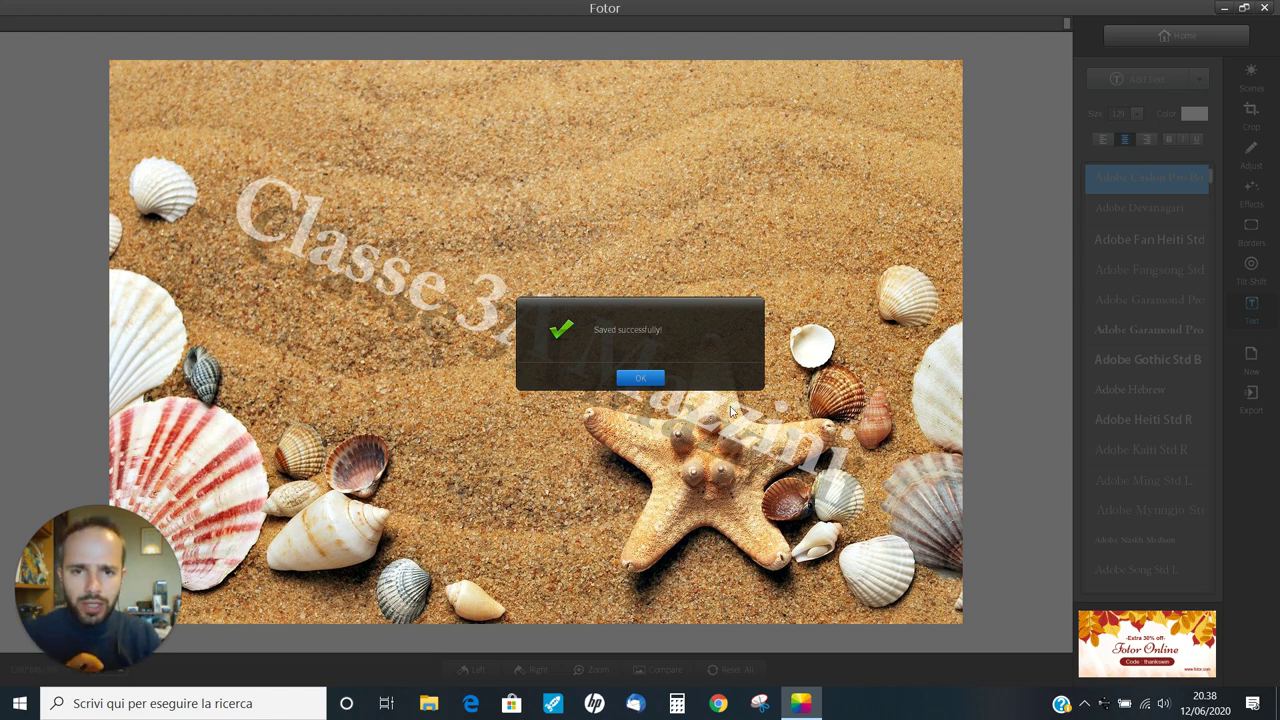
{"action": "left_click", "coordinate": [641, 378]}
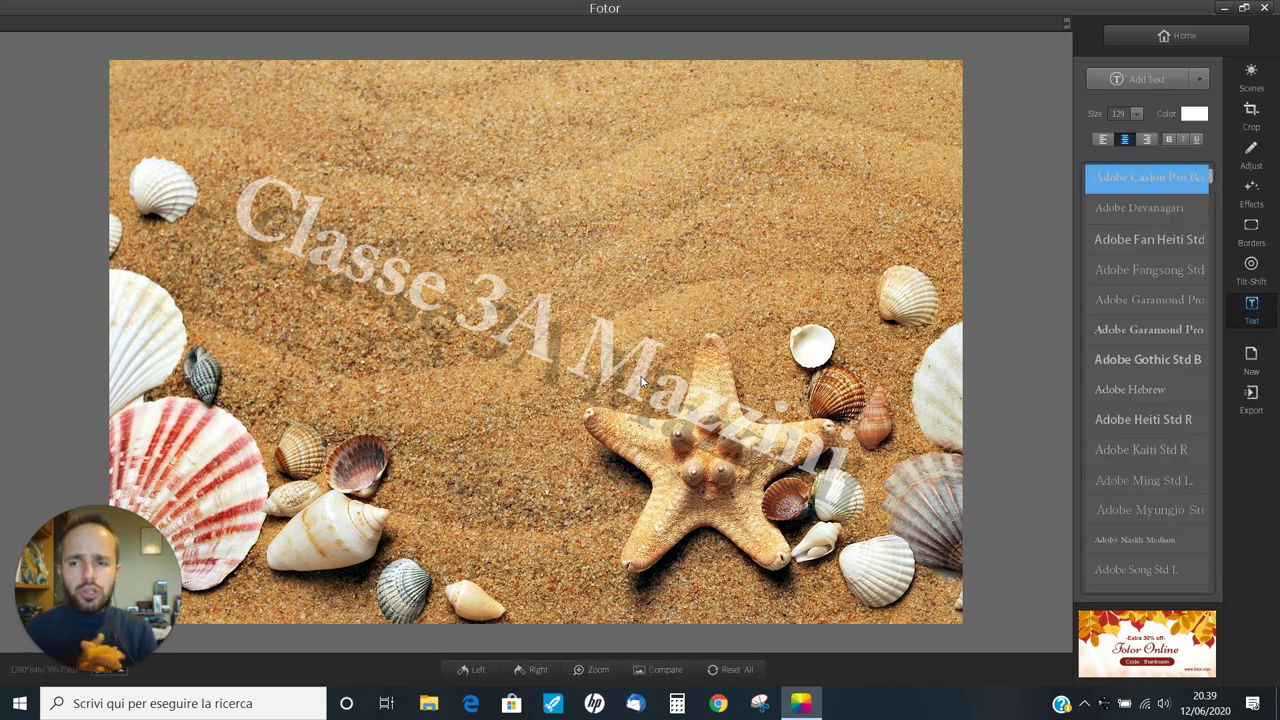